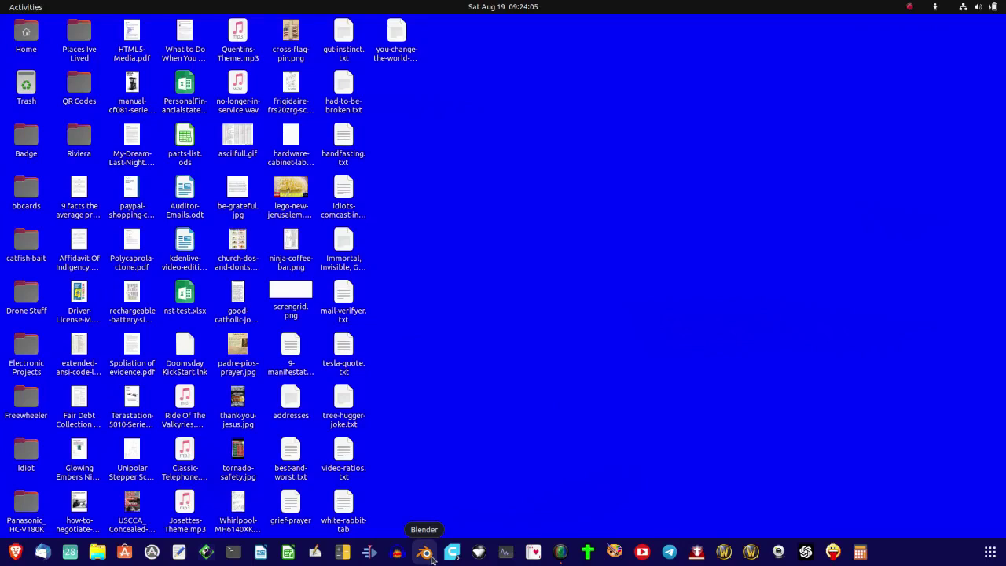
Open Blender and delete the existing plane and the Ender logo curve from the scene
left_click(428, 554)
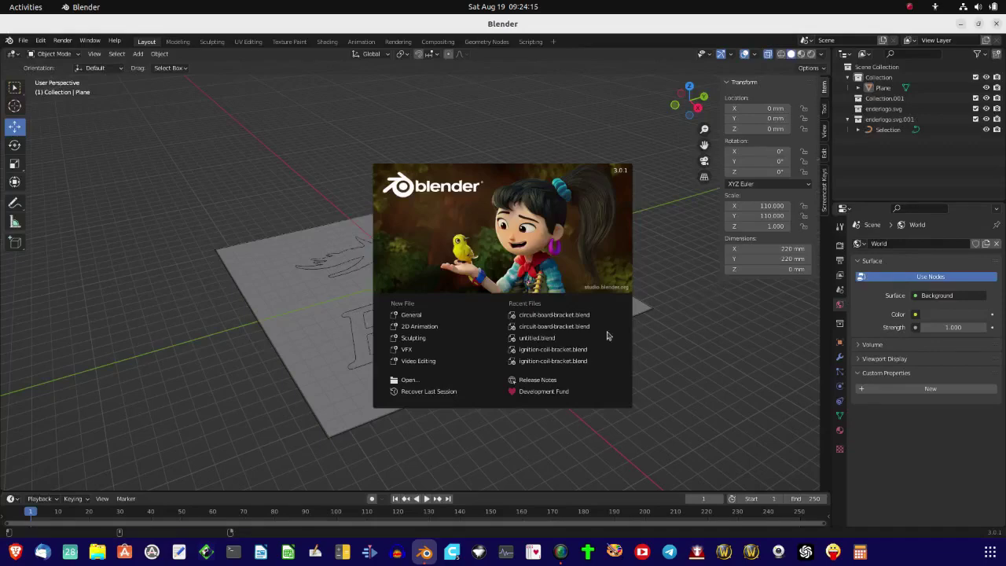
key("Escape")
left_click(417, 317)
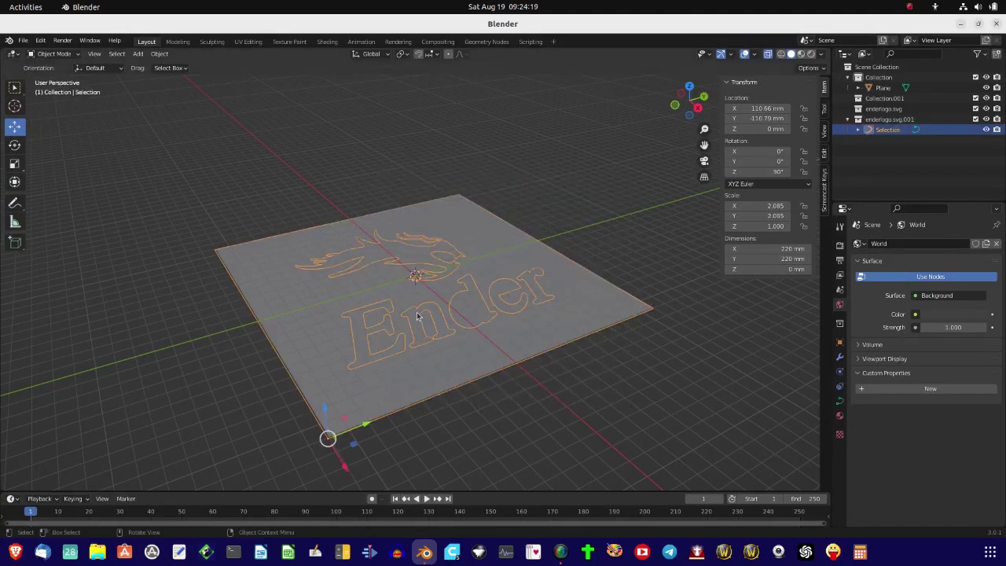
key("Delete")
left_click(415, 311)
key("Delete")
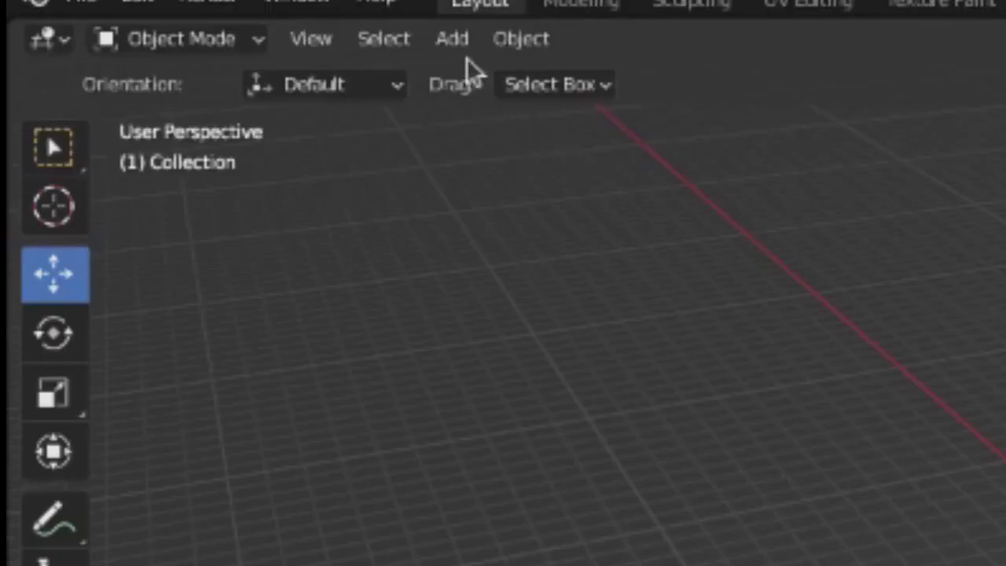
Add a cylinder mesh at the origin and set its vertex count to 360
left_click(140, 55)
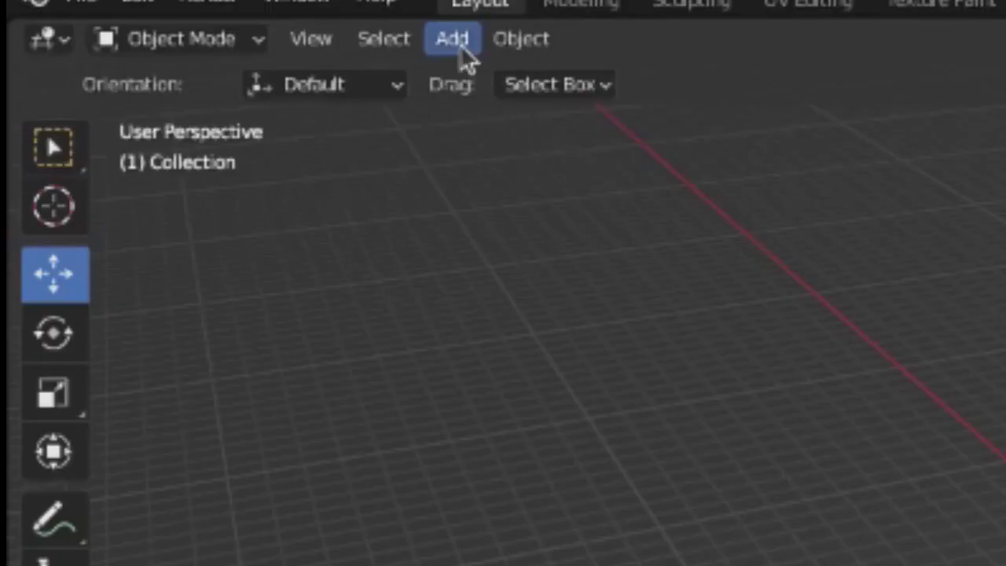
mouse_move(469, 82)
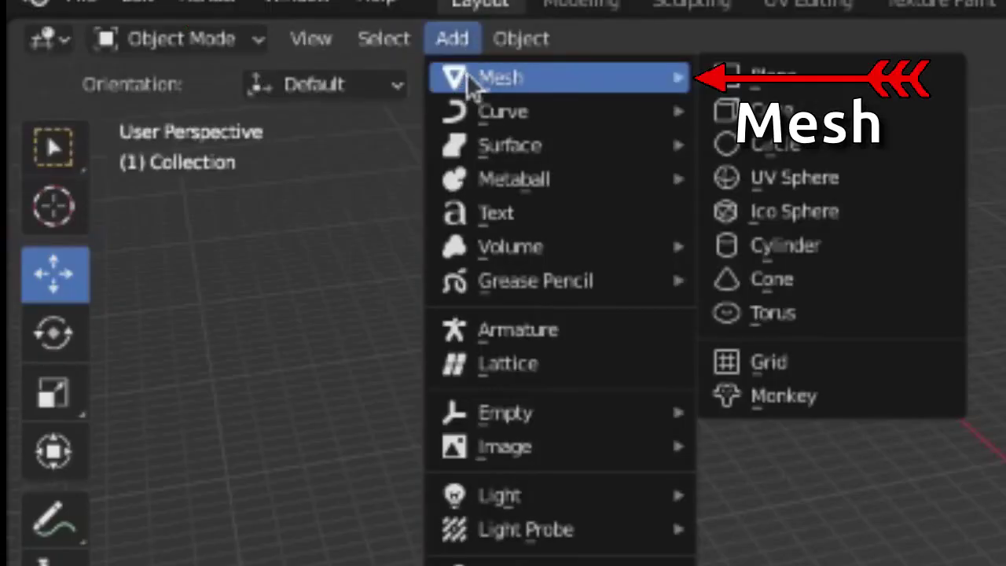
left_click(826, 241)
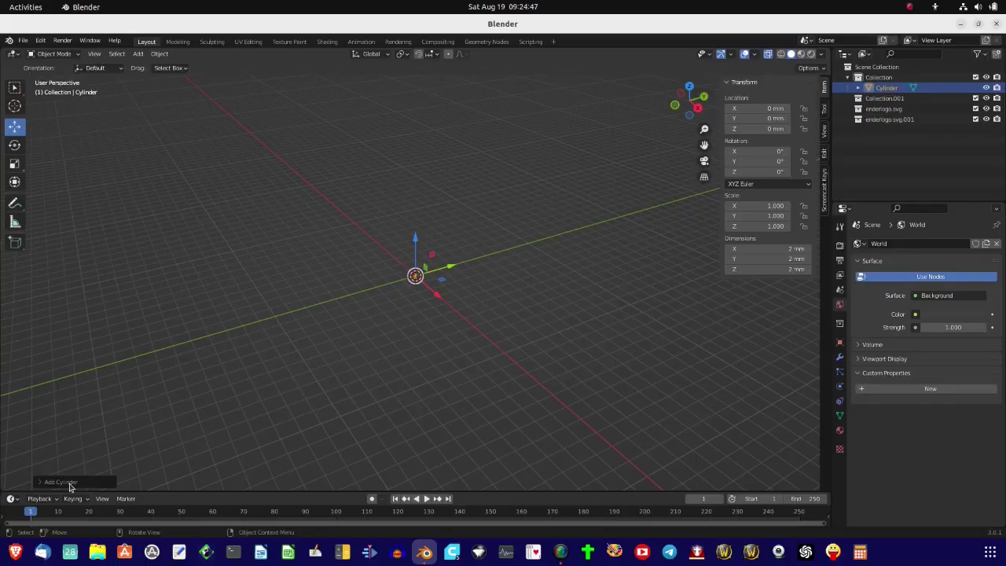
left_click(69, 484)
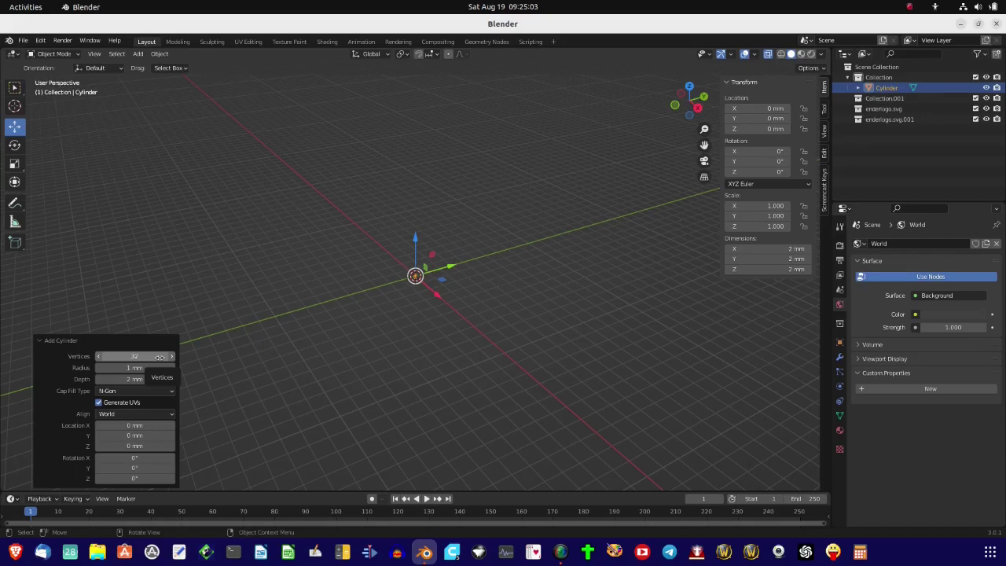
left_click(159, 357)
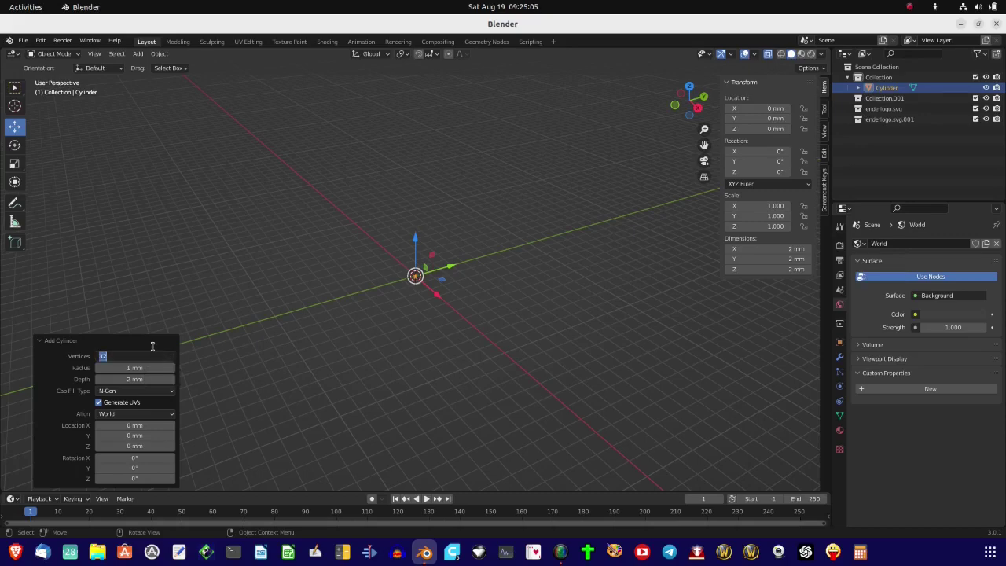
type("360")
key("Return")
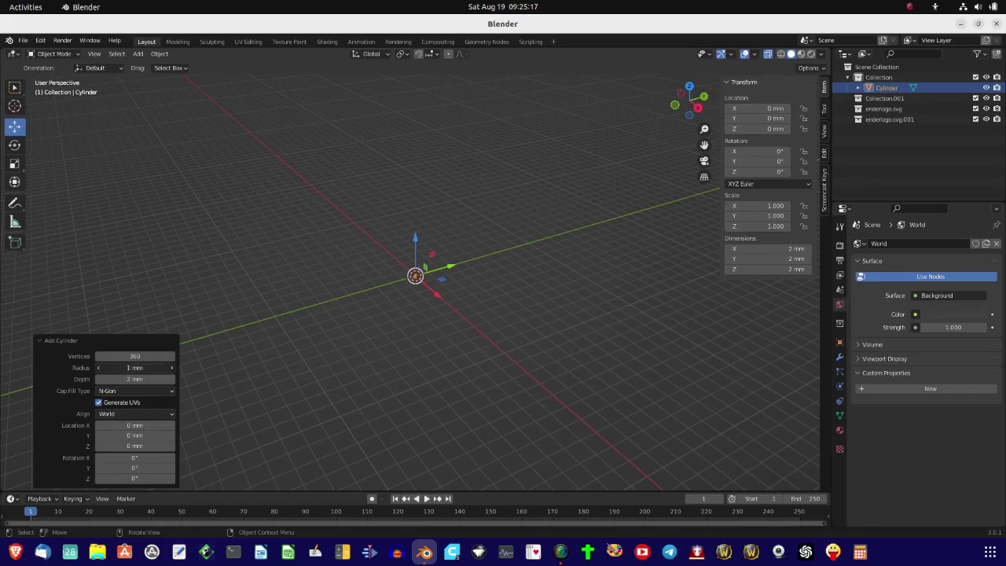
Set the new cylinder's radius to 20 mm and its depth to 20 mm
left_click(147, 368)
type("20")
key("Return")
left_click(149, 379)
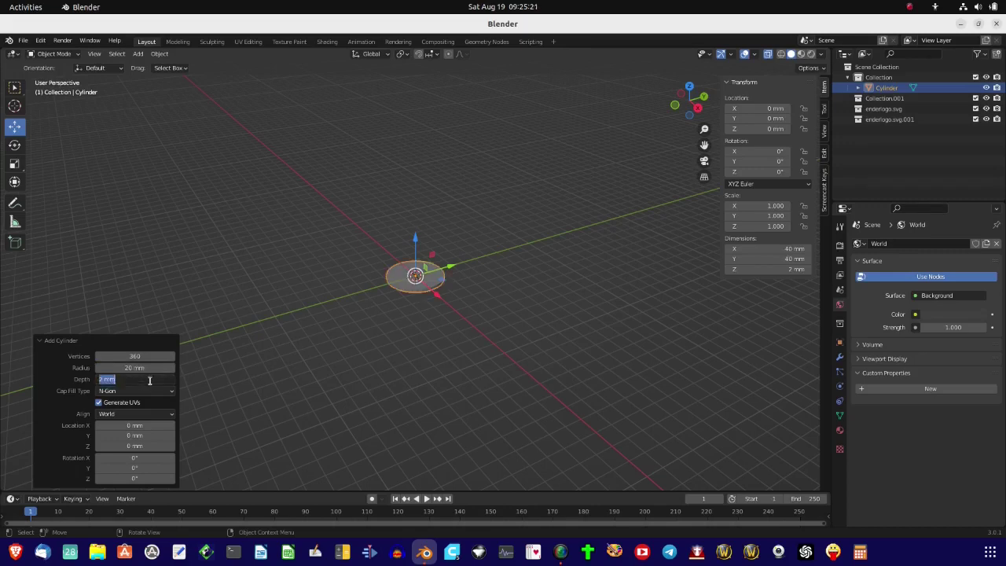
type("20")
key("Return")
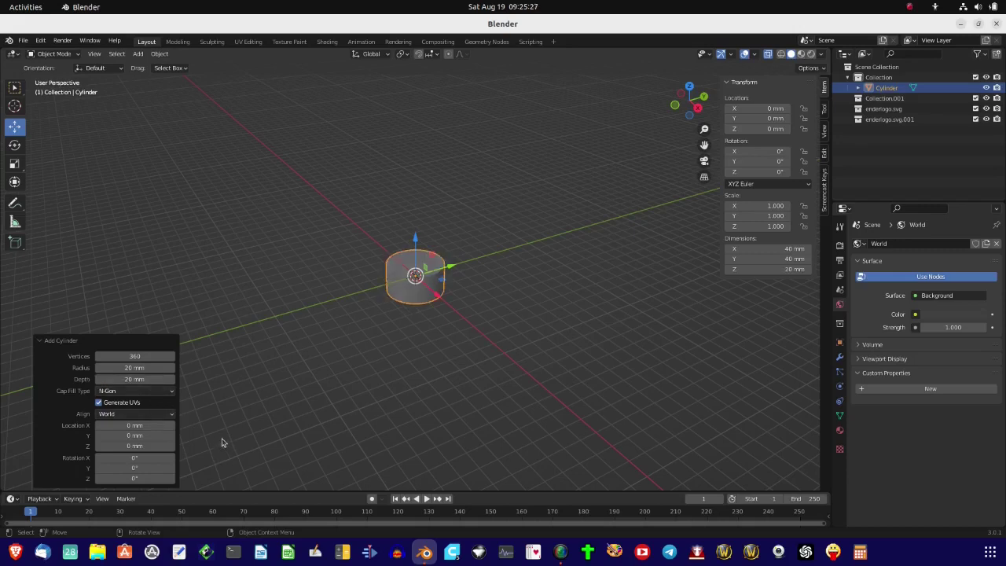
left_click(67, 344)
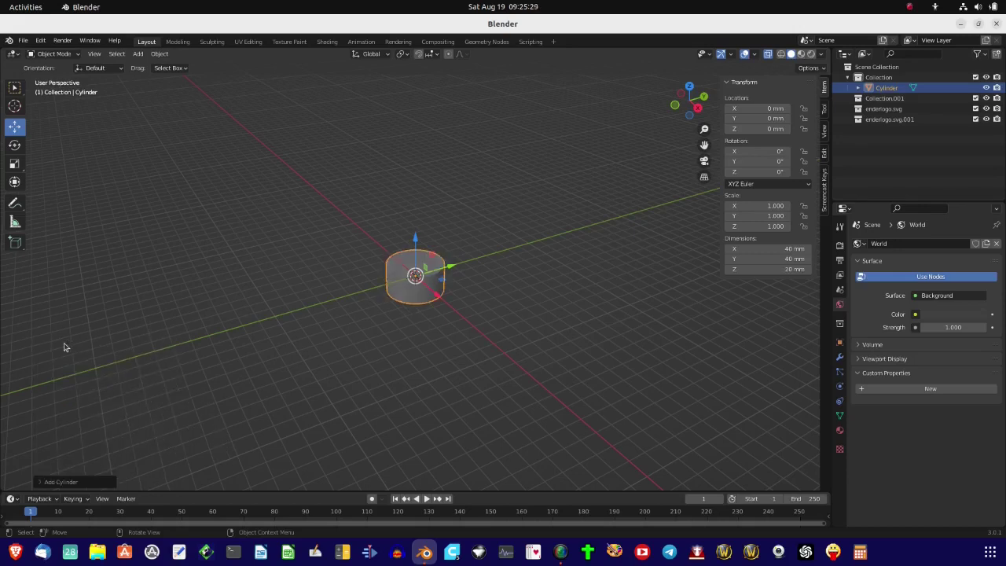
Set the cylinder's Y and X dimensions to 20 mm each, and deselect it
left_click(782, 261)
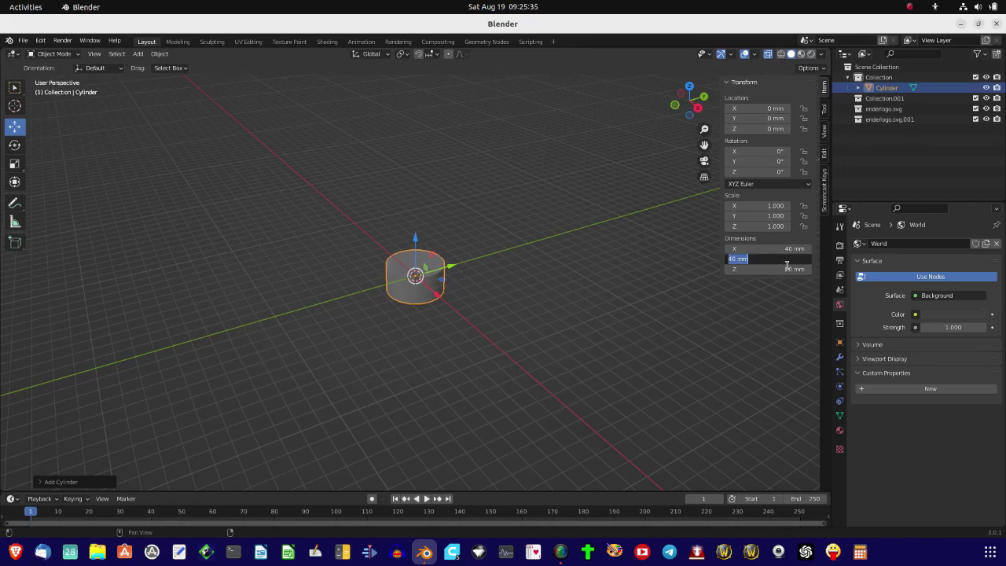
type("20")
key("Return")
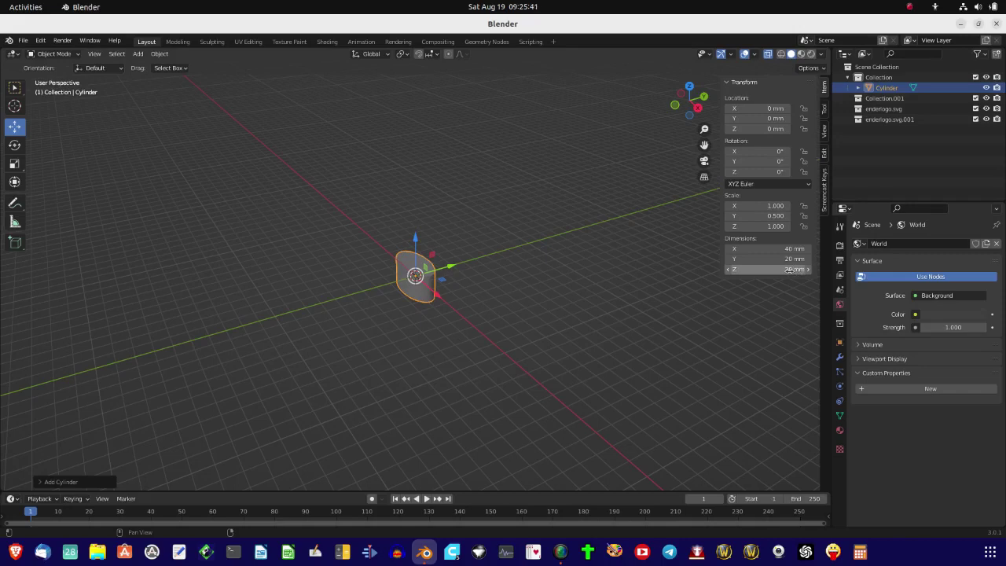
left_click(784, 249)
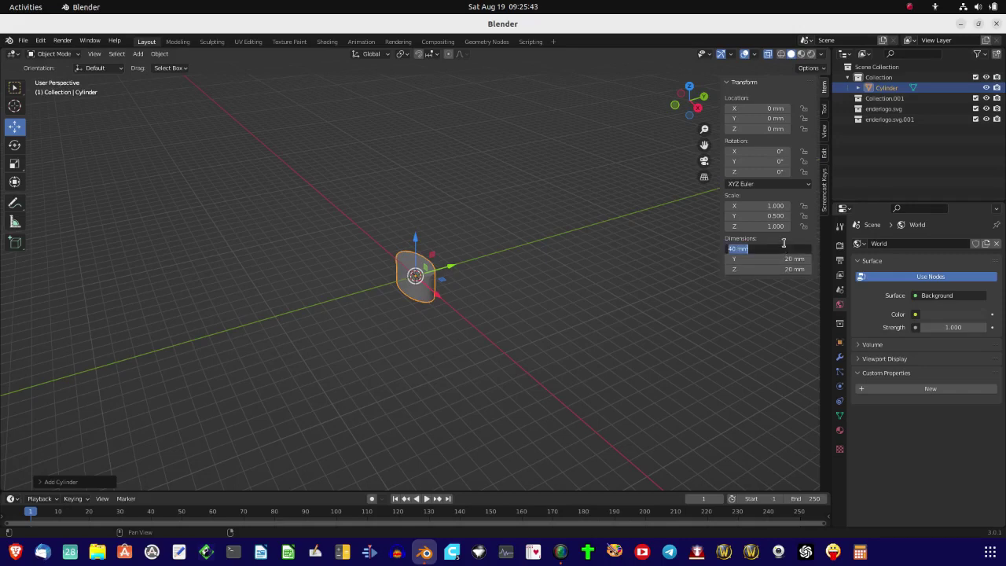
type("20")
key("Return")
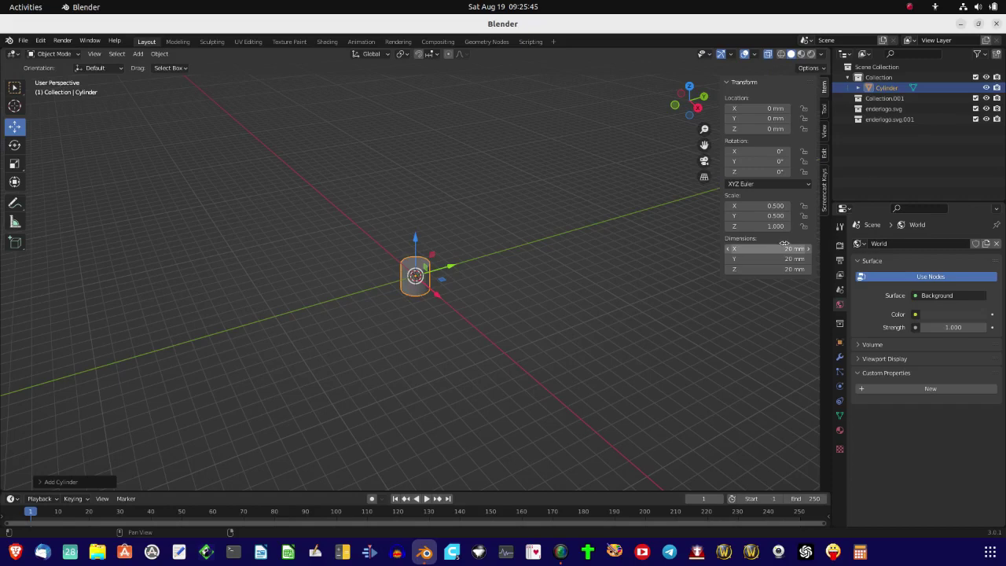
left_click(634, 293)
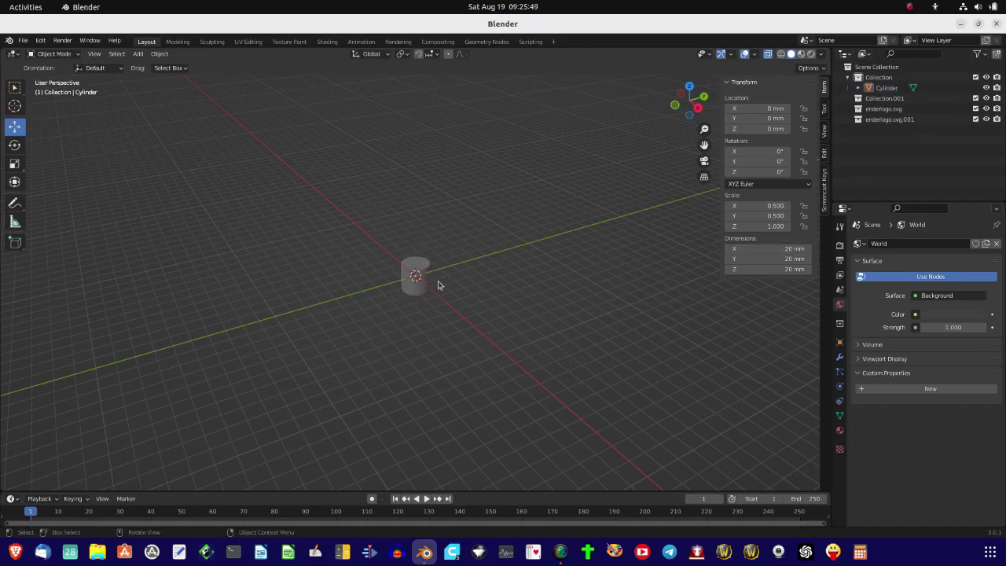
Select the cylinder and turn off X-ray display so it is shown solid
scroll(438, 285, "up", 10)
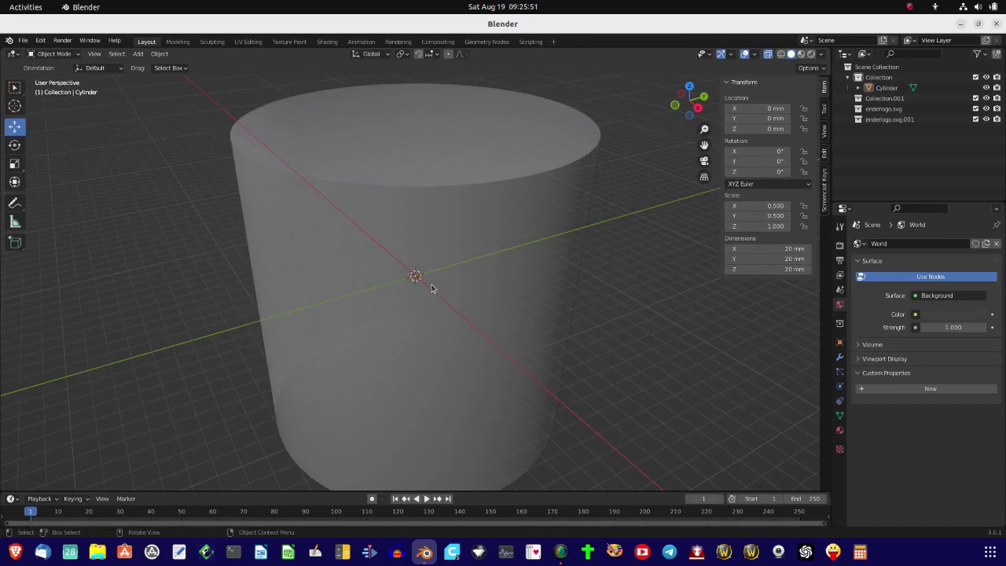
scroll(431, 288, "down", 2)
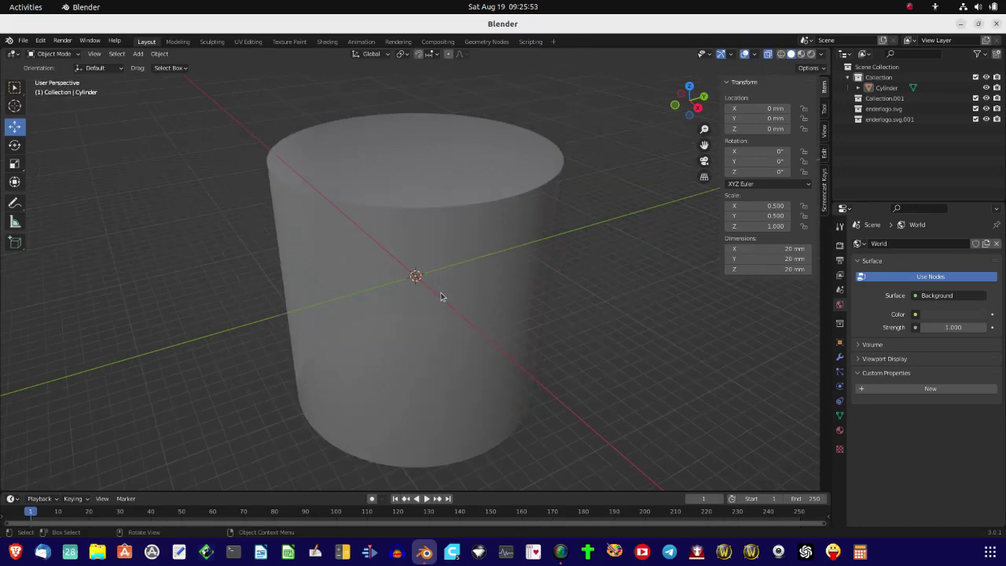
left_click(439, 312)
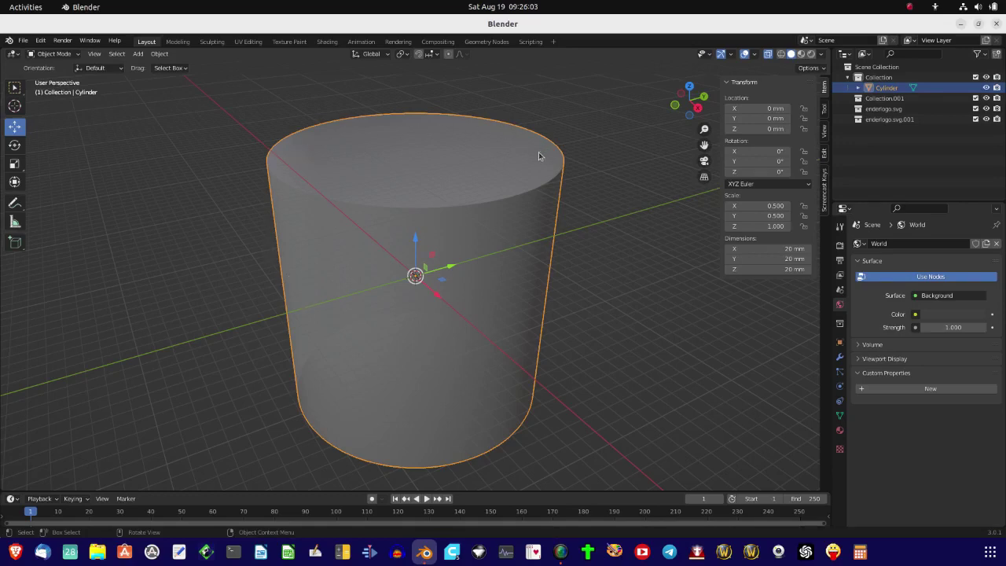
key("alt")
key("alt+z")
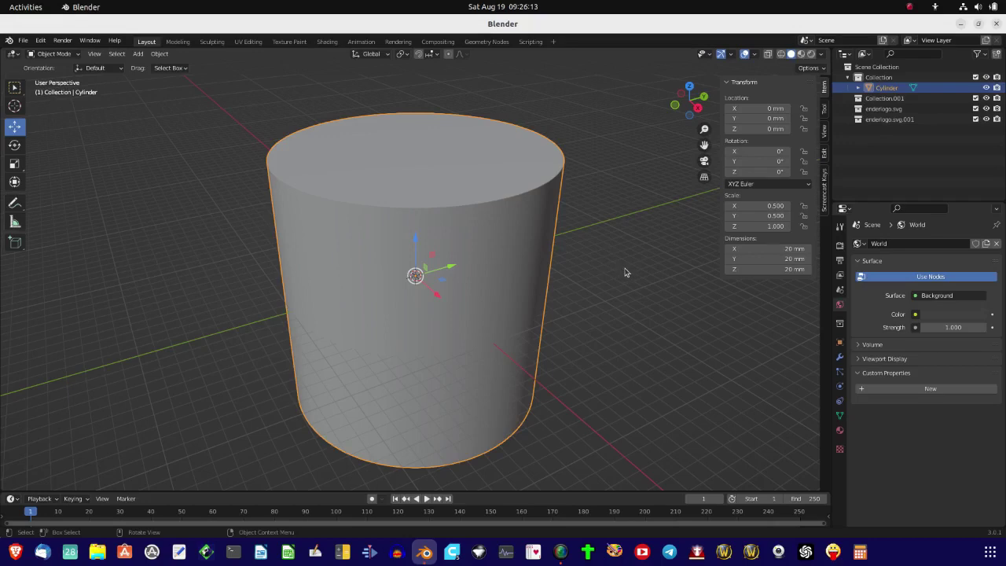
Examine the smoothness of the cylinder's side surface from all around
key("KP_6")
key("KP_6")
key("KP_6")
key("KP_6")
key("KP_6")
key("KP_6")
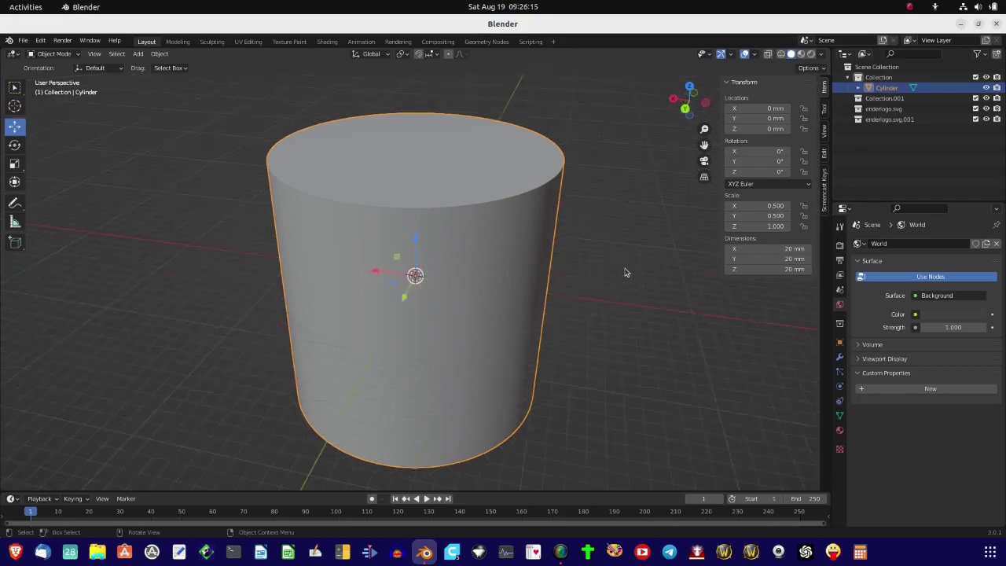
key("KP_6")
key("KP_6")
key("KP_6")
key("KP_6")
key("KP_6")
key("KP_6")
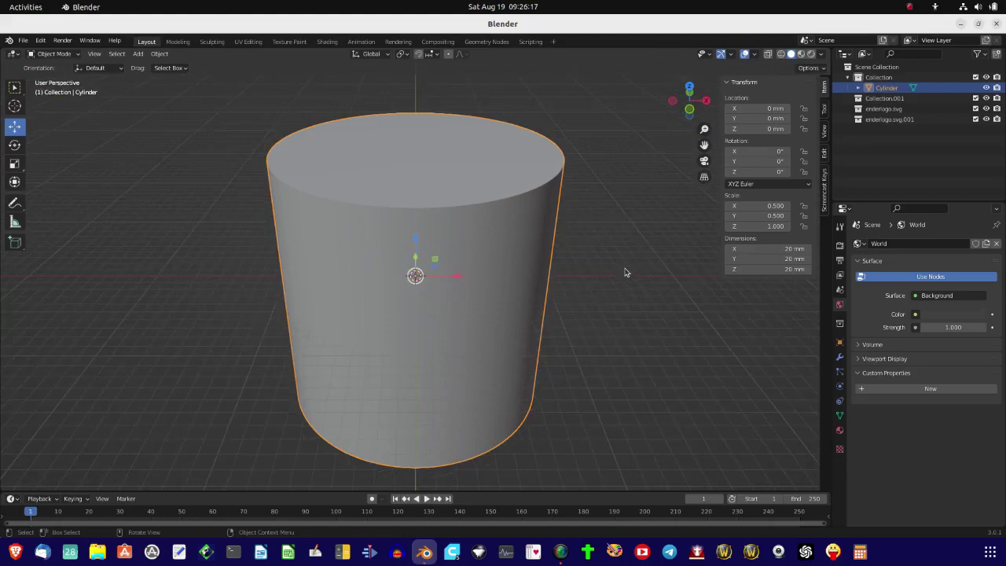
key("KP_6")
key("KP_6")
key("KP_6")
key("KP_6")
key("KP_6")
key("KP_6")
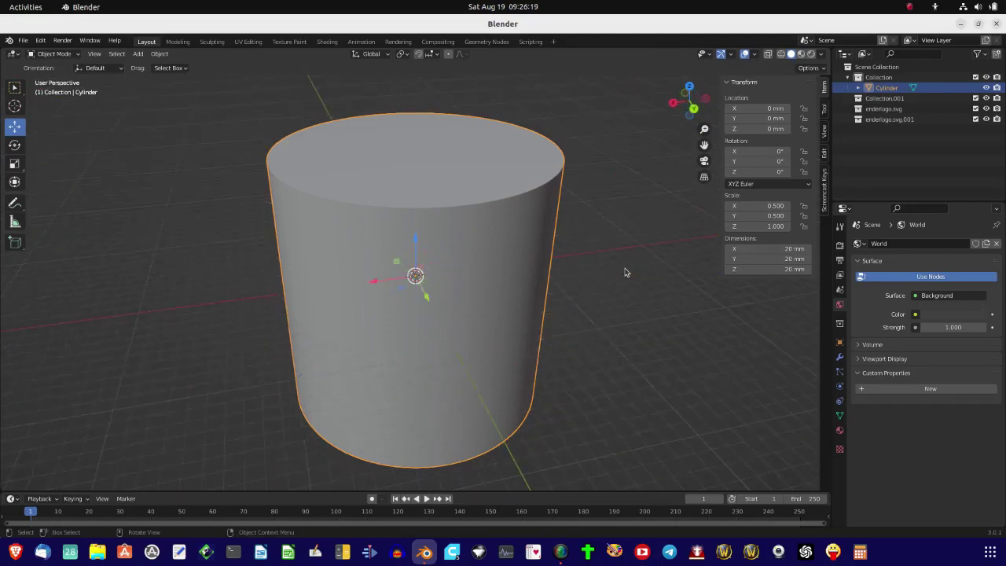
key("KP_6")
key("KP_6")
key("KP_6")
key("KP_6")
key("KP_6")
key("KP_6")
key("KP_6")
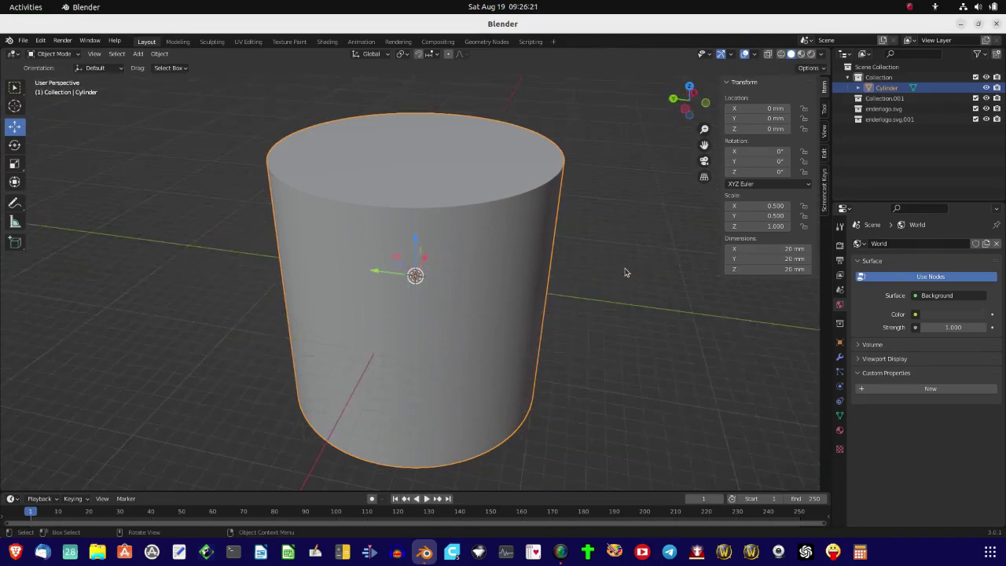
key("KP_6")
key("KP_6")
key("KP_6")
key("KP_6")
key("KP_6")
key("KP_6")
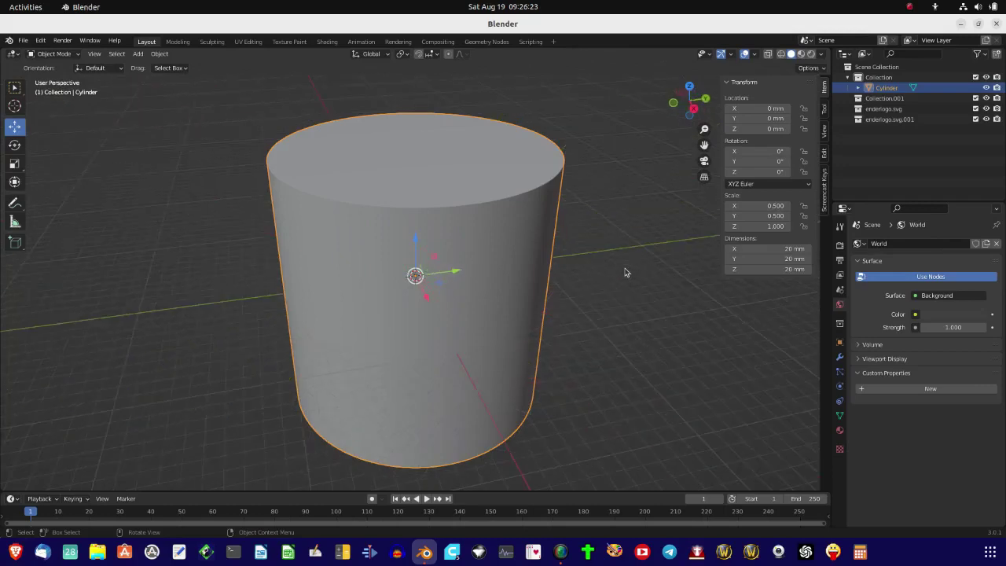
key("KP_6")
key("KP_6")
key("KP_6")
key("KP_6")
key("KP_6")
key("KP_6")
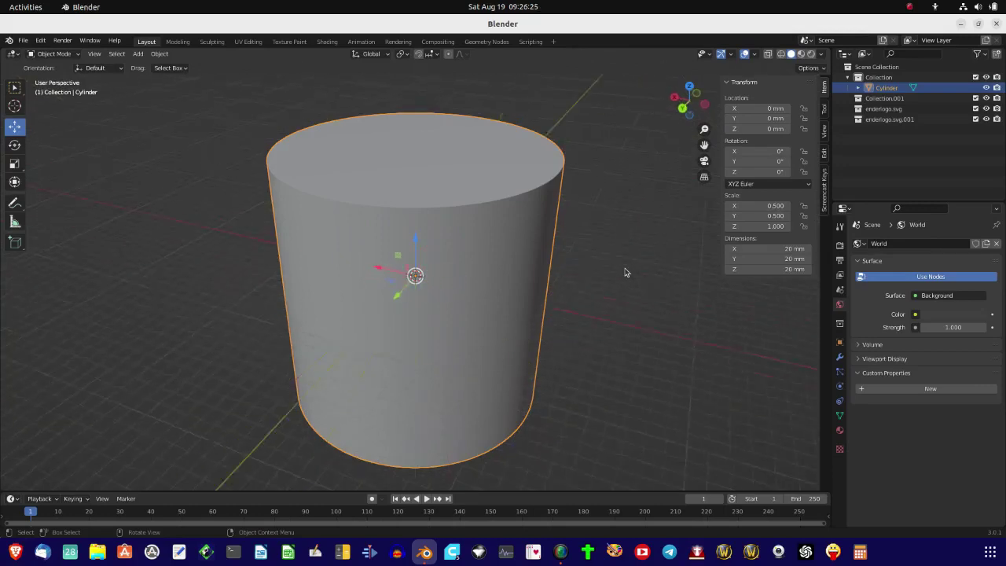
key("KP_6")
key("KP_6")
key("KP_6")
key("KP_6")
key("KP_6")
key("KP_6")
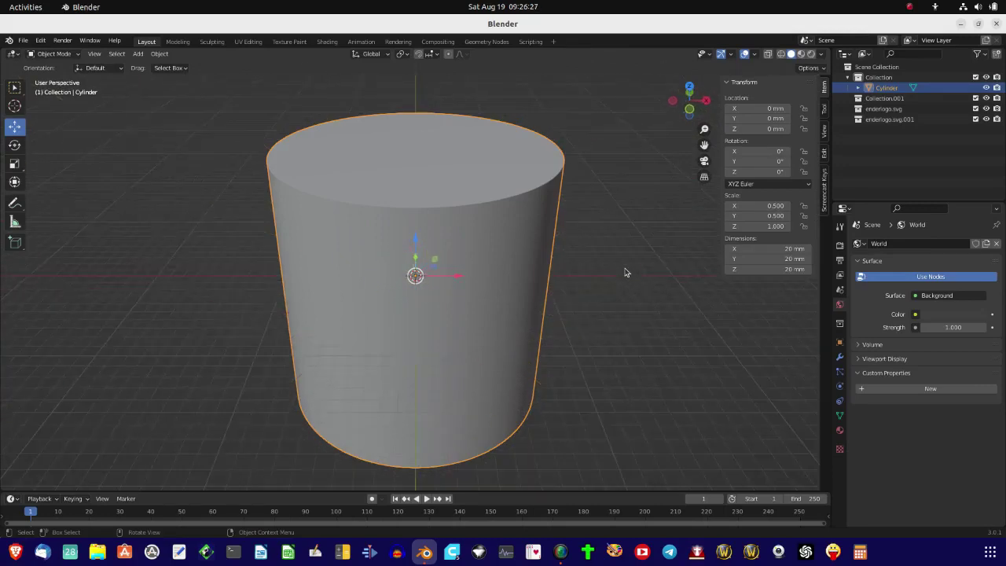